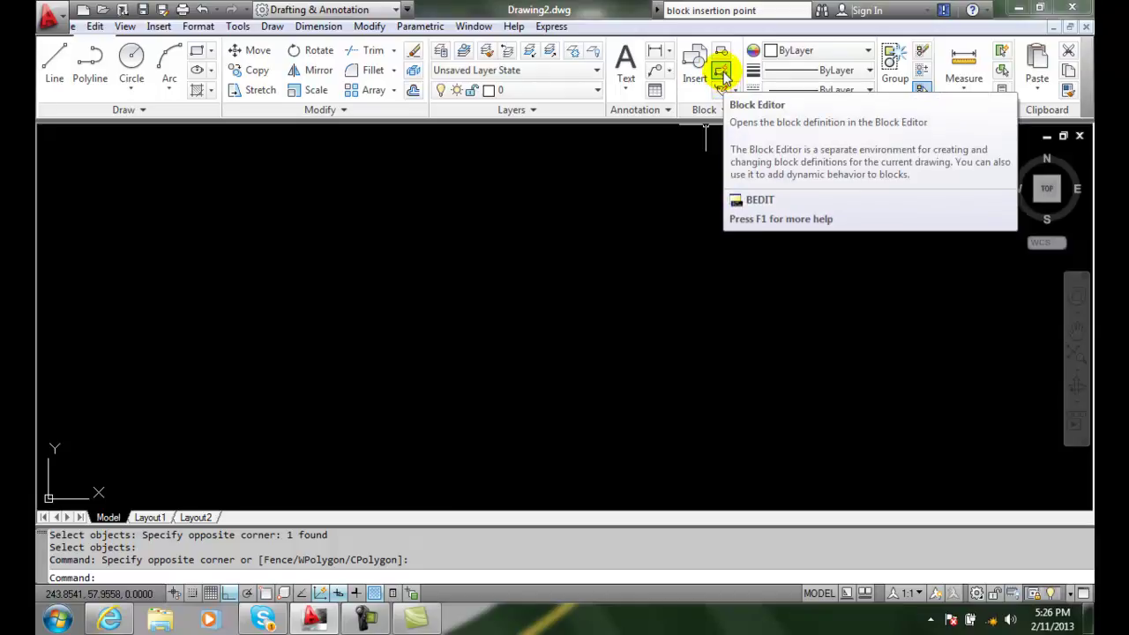
- Open the Sink-single - 30 in top block definition for editing in the Block Editor
click(723, 74)
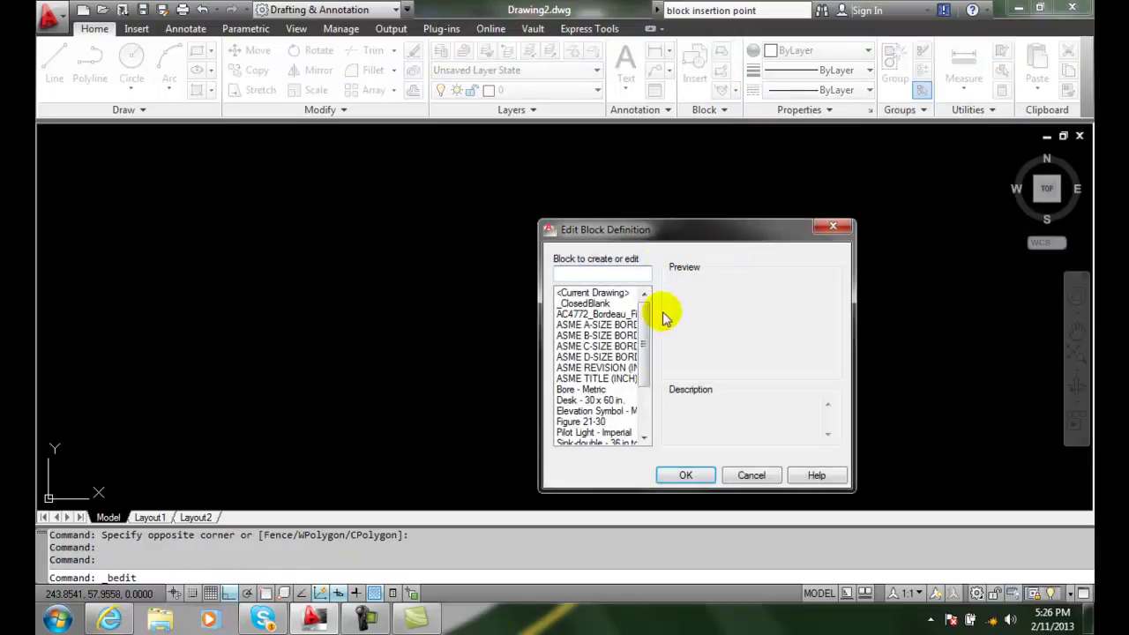
click(750, 474)
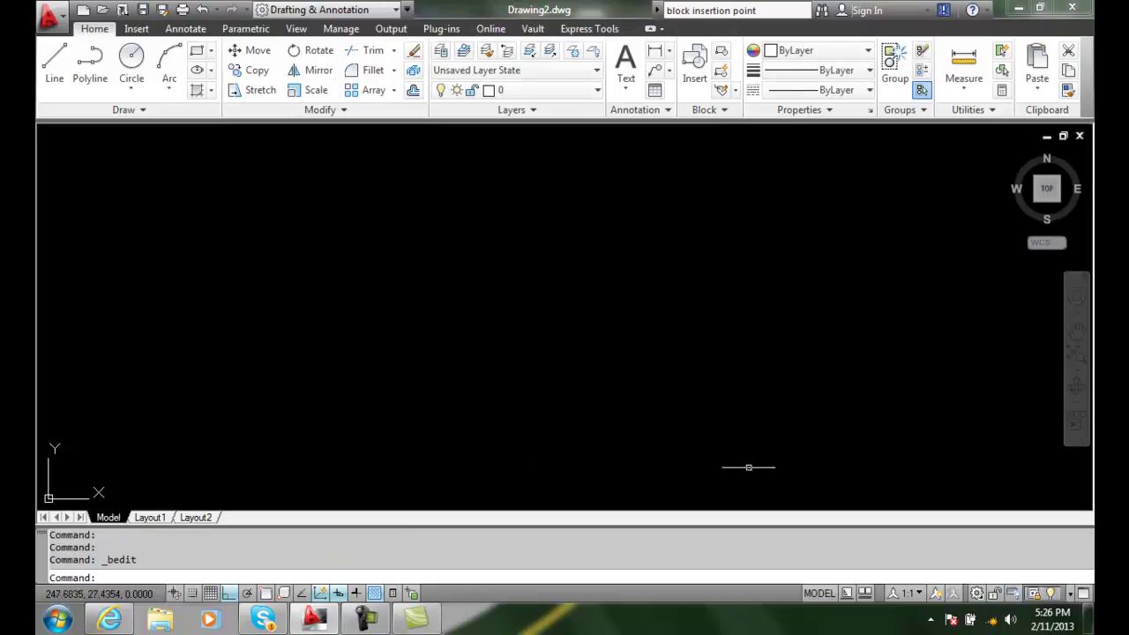
click(138, 29)
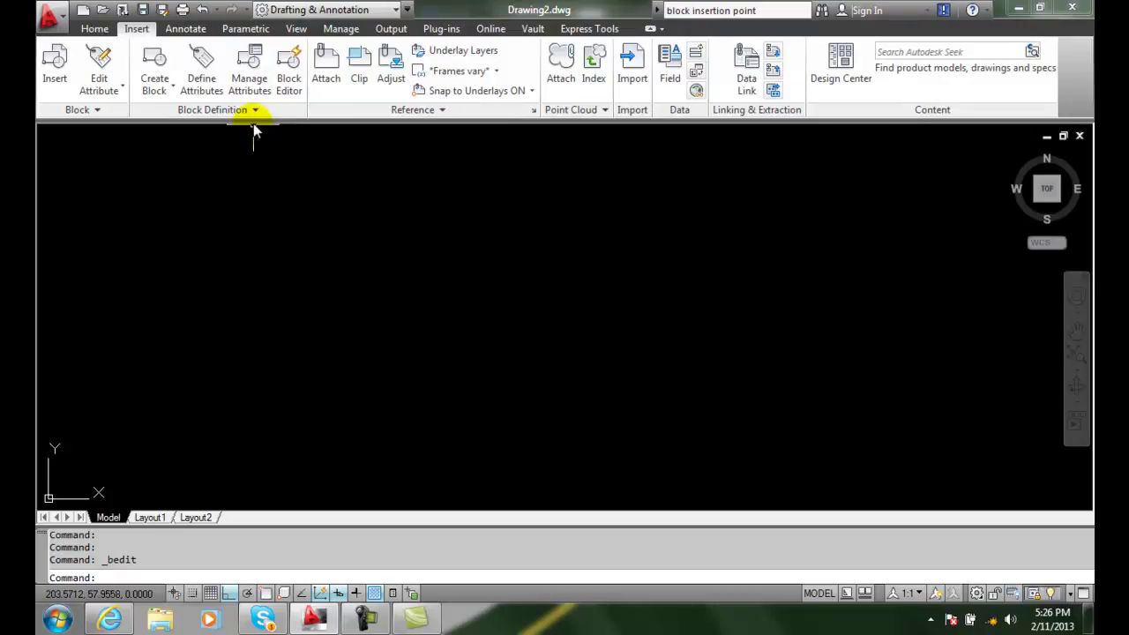
click(291, 70)
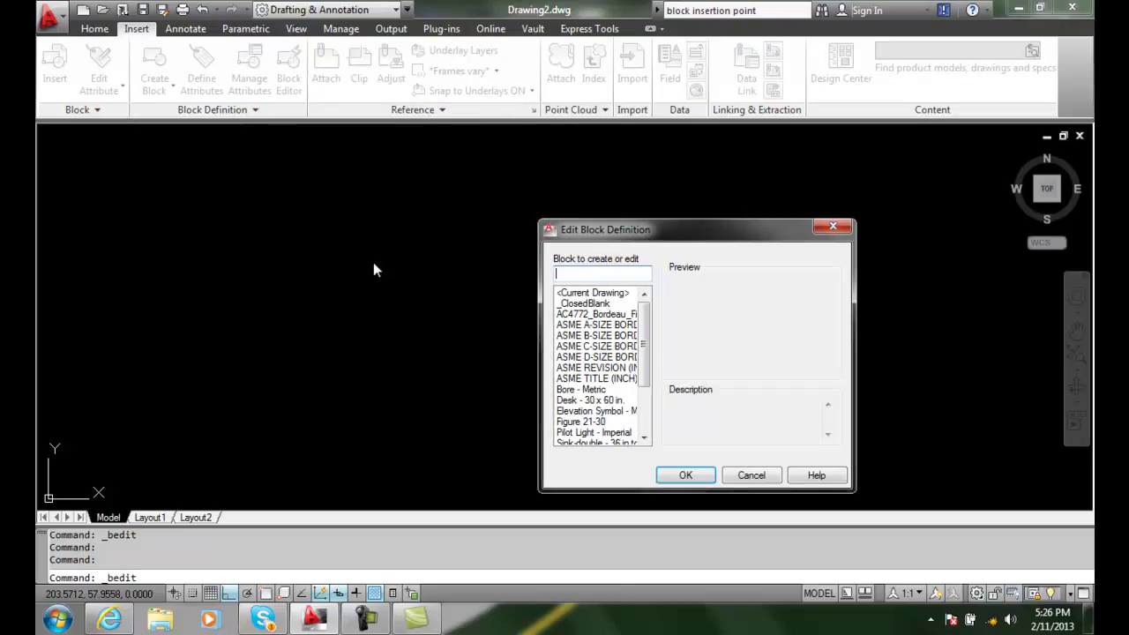
drag(676, 235, 576, 187)
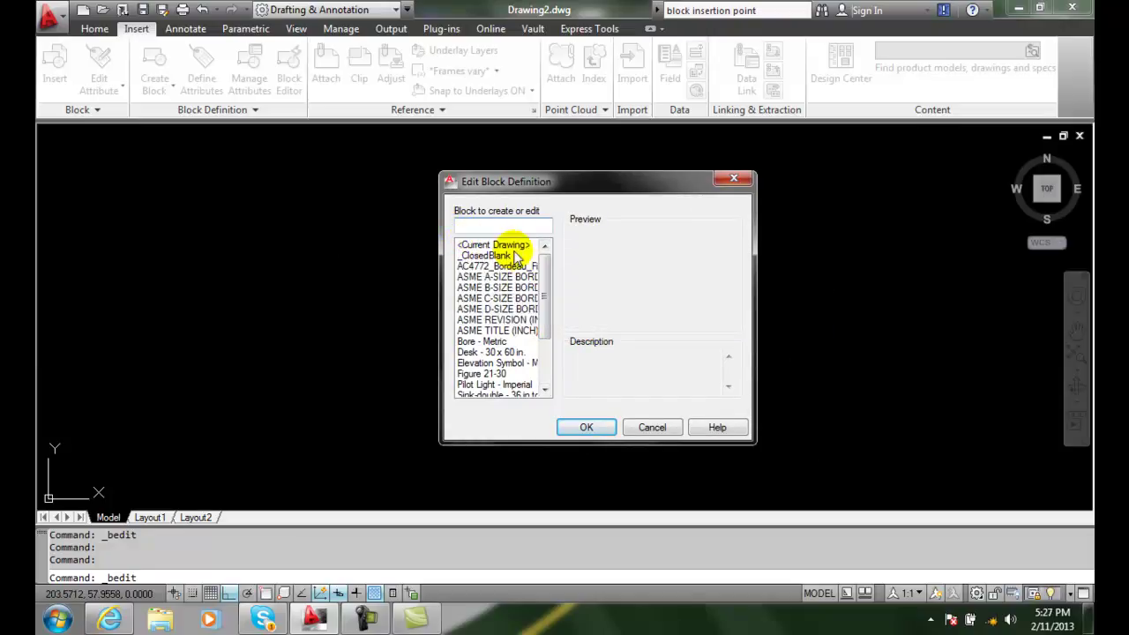
drag(544, 278, 544, 353)
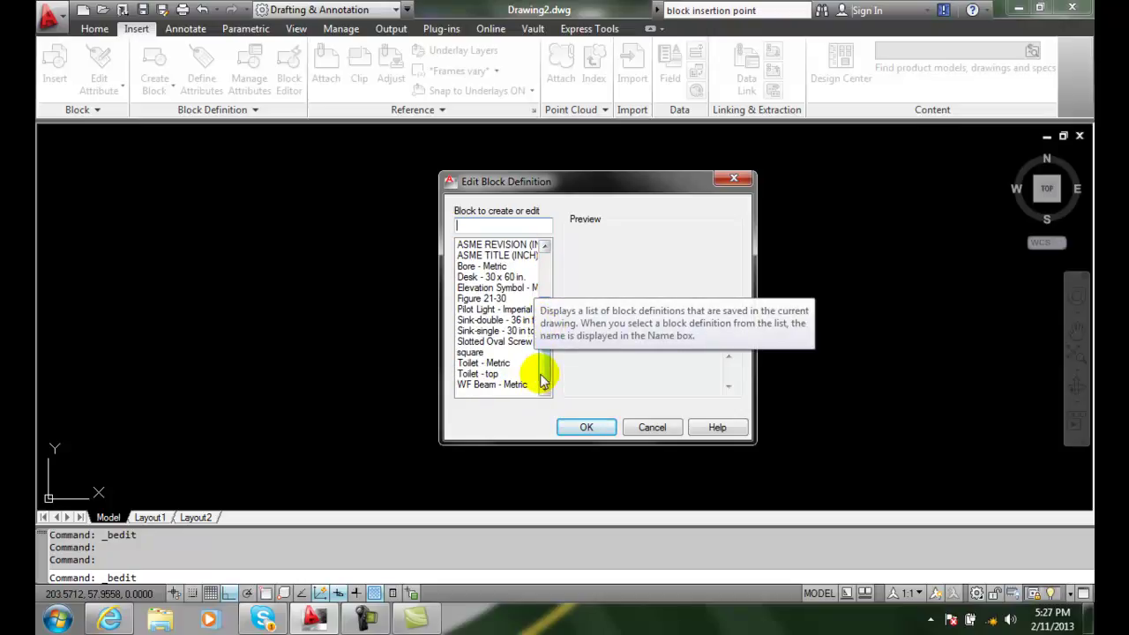
click(483, 331)
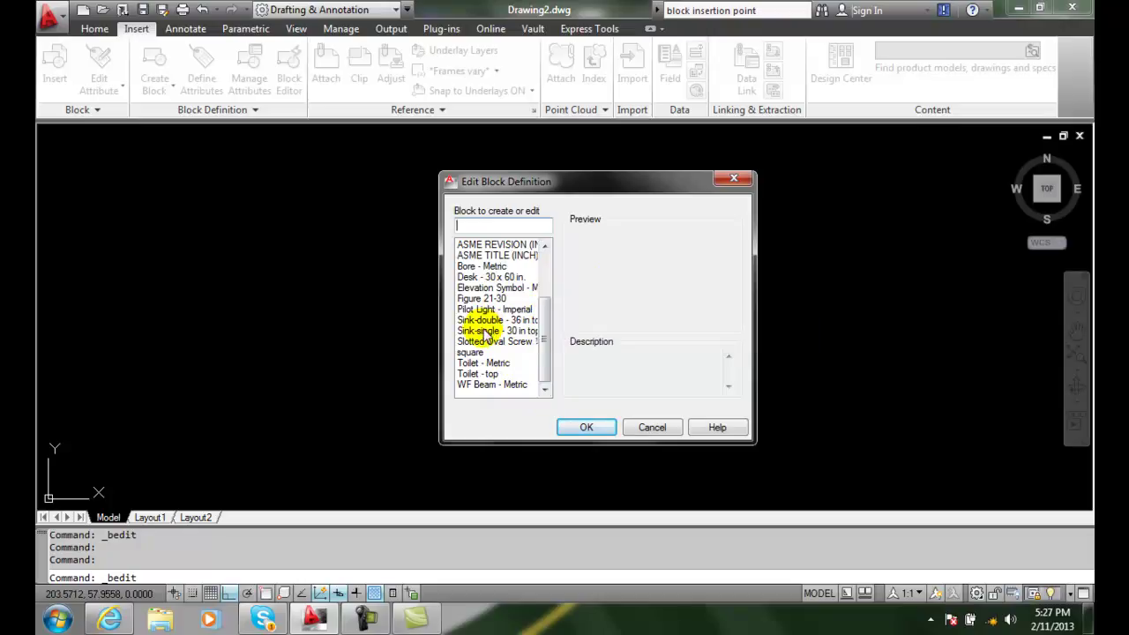
click(586, 429)
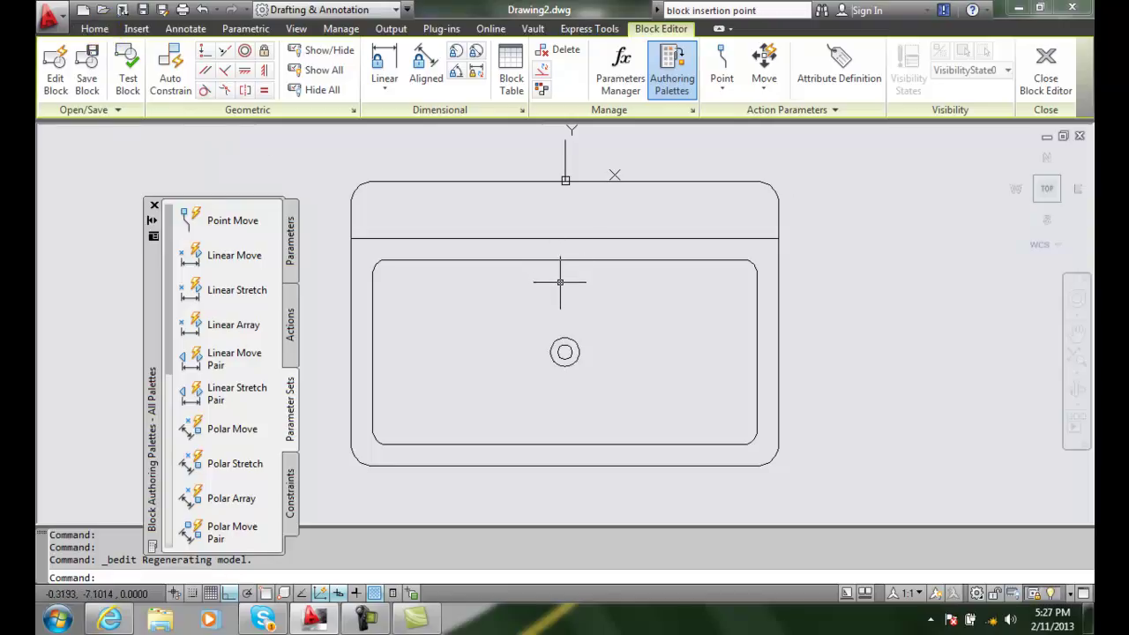
- Draw a circle with a radius of about 0.41 on the sink rim, between the upper horizontal line and the basin, left of centre
click(93, 28)
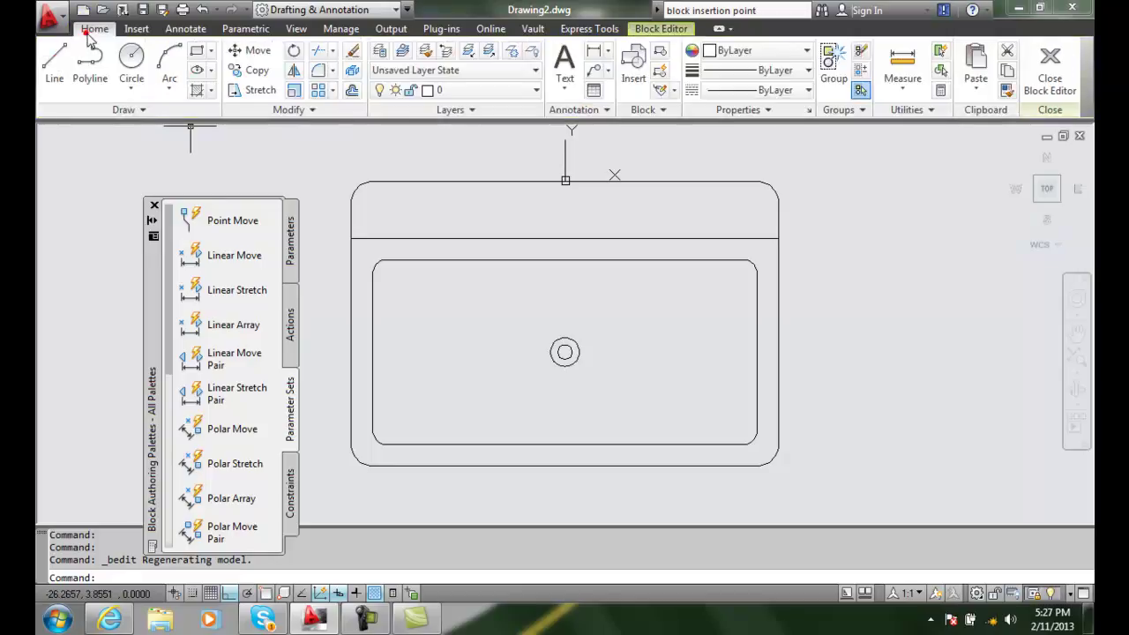
click(131, 58)
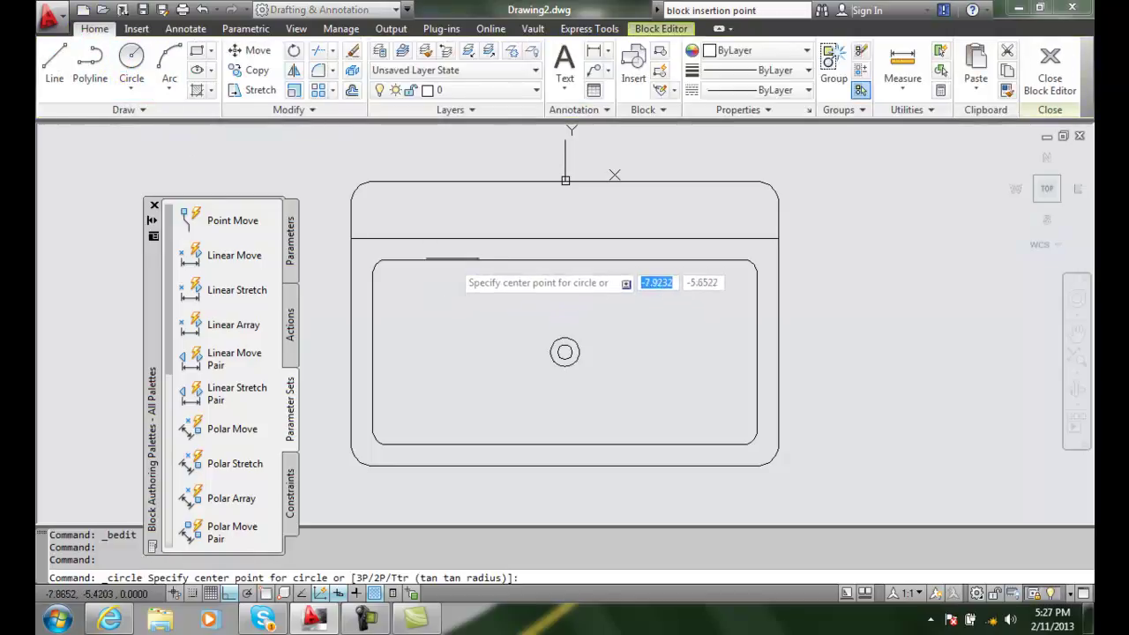
click(530, 248)
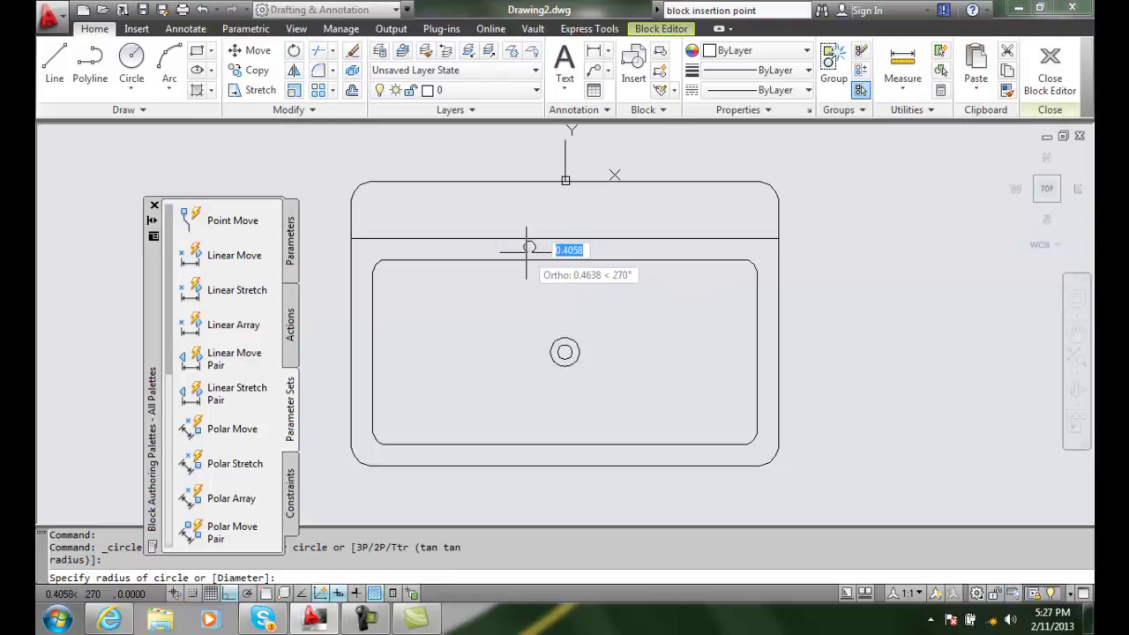
click(526, 252)
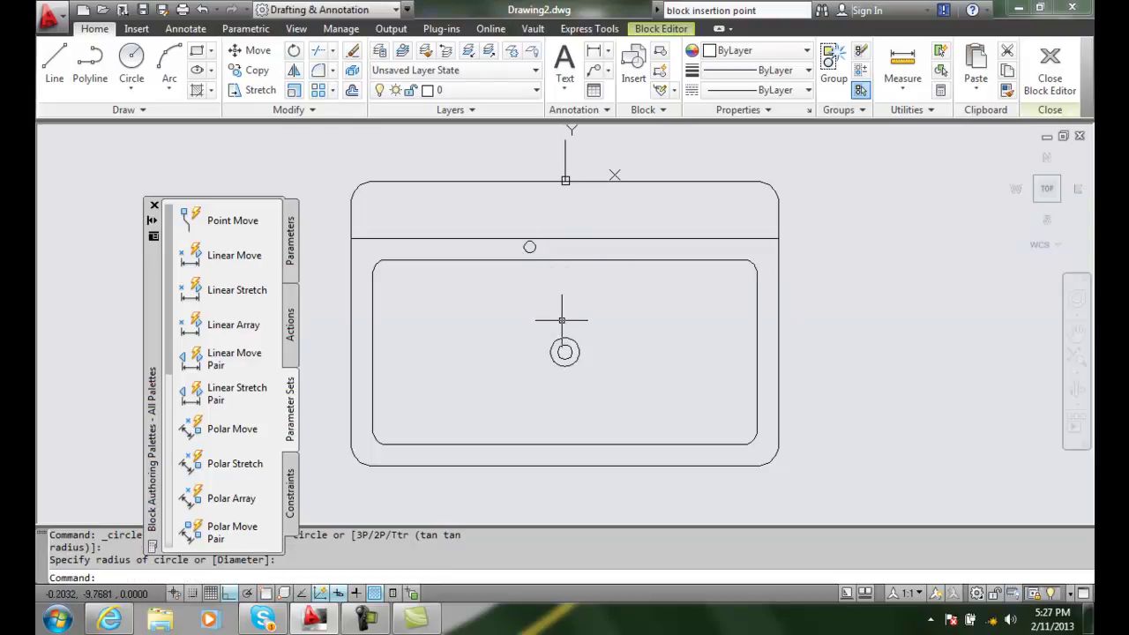
- Copy the small rim circle about 4.4 units horizontally to the right
text(cp)
key(Return)
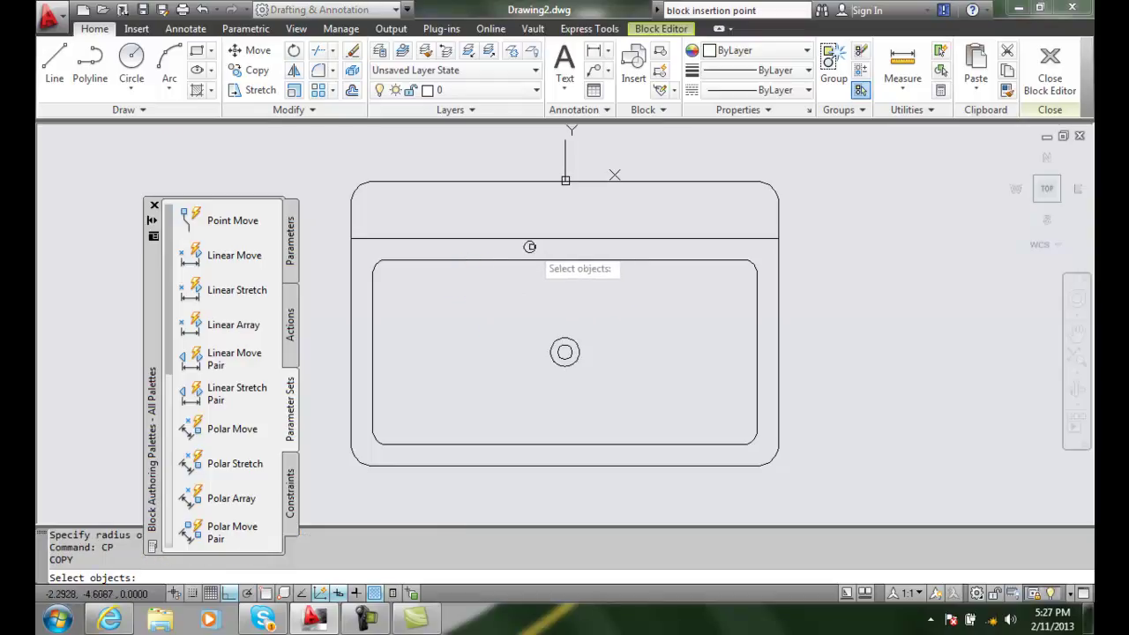
click(530, 247)
key(Return)
click(529, 247)
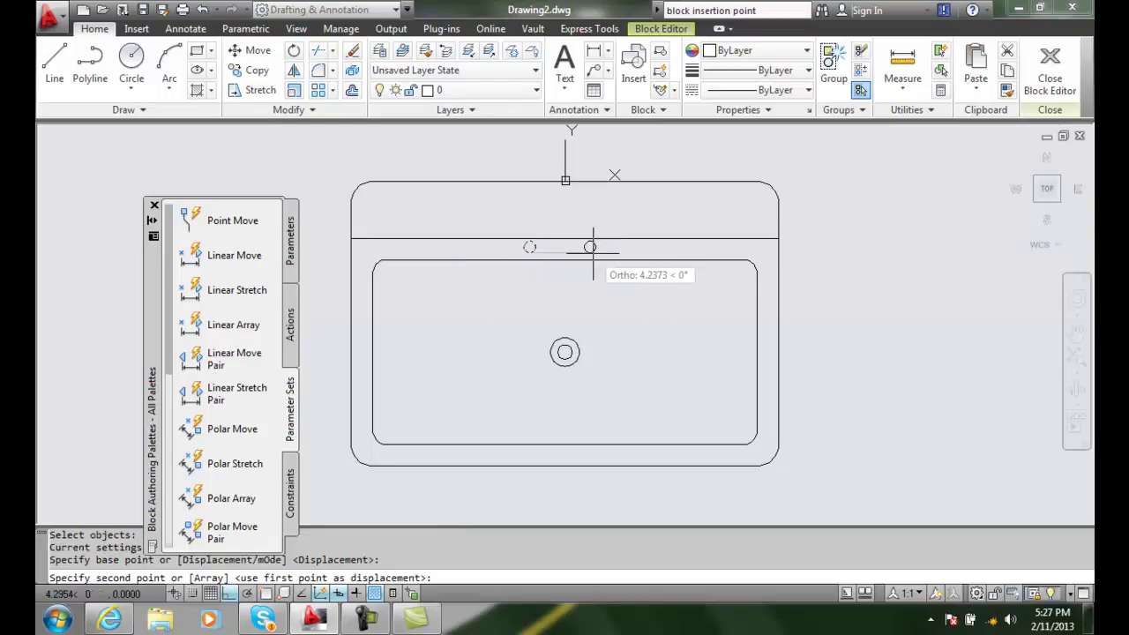
click(592, 247)
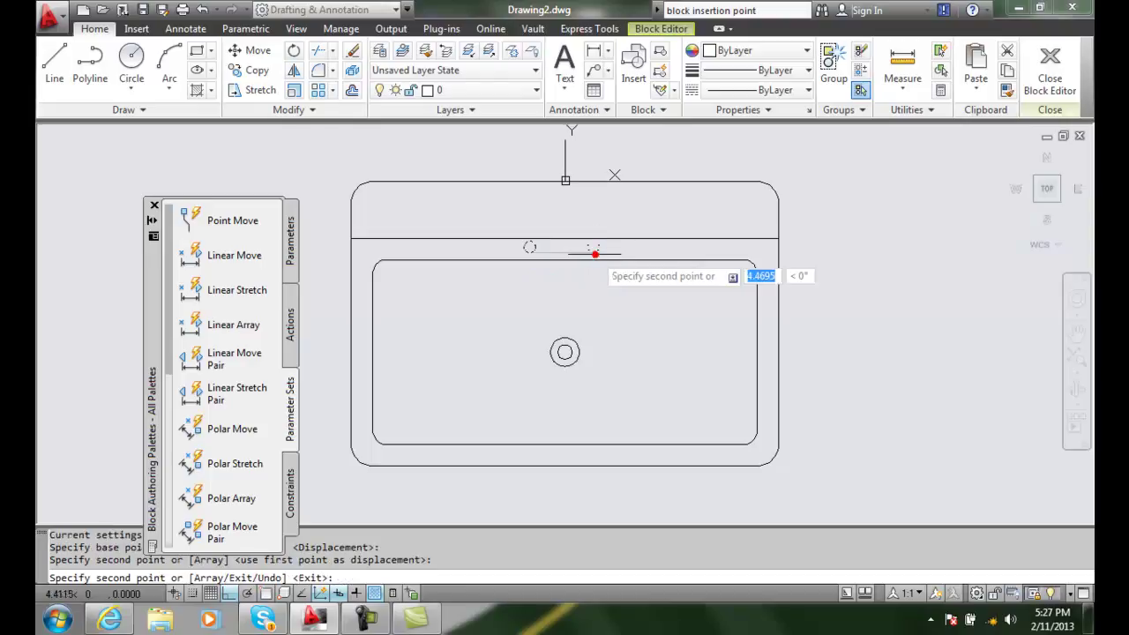
key(Escape)
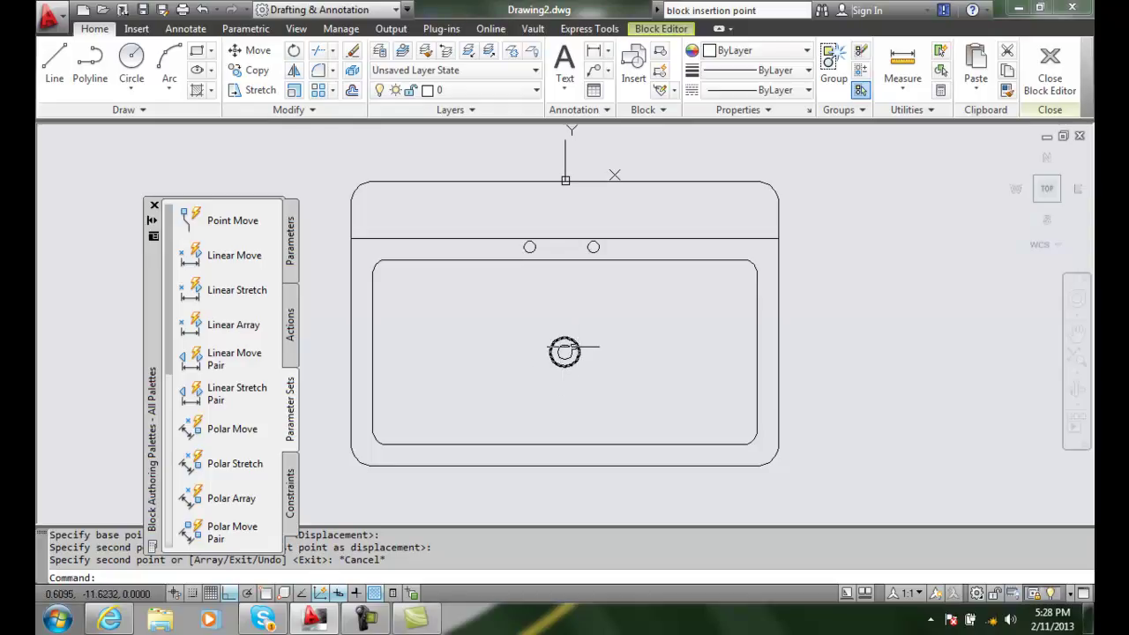
- Erase the inner circle of the sink drain
scroll(565, 351, up, 2)
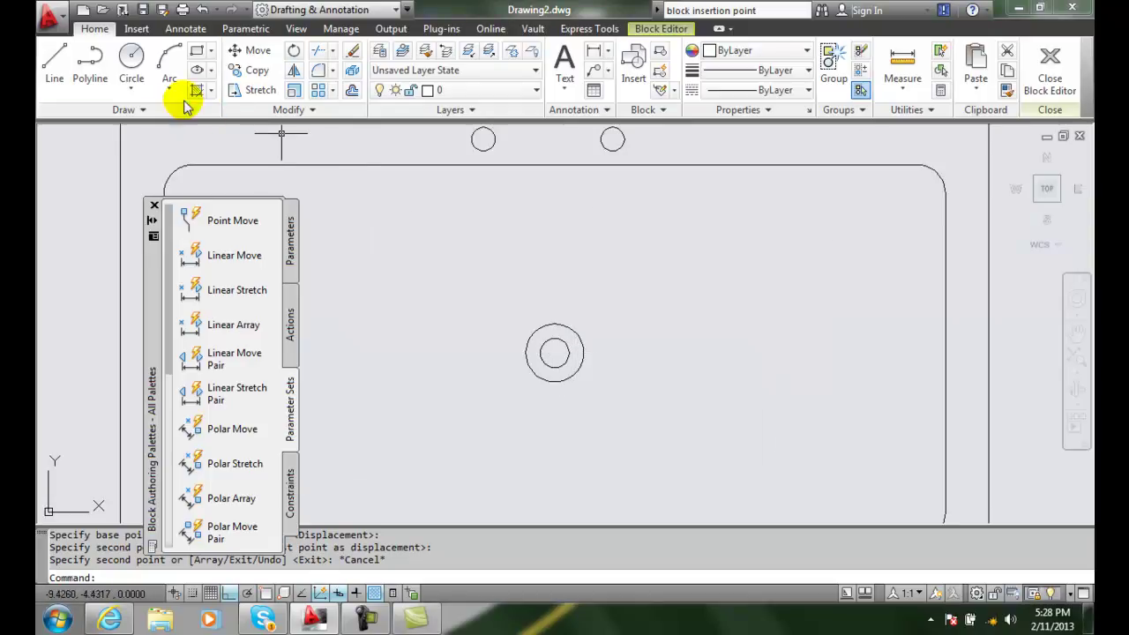
click(351, 52)
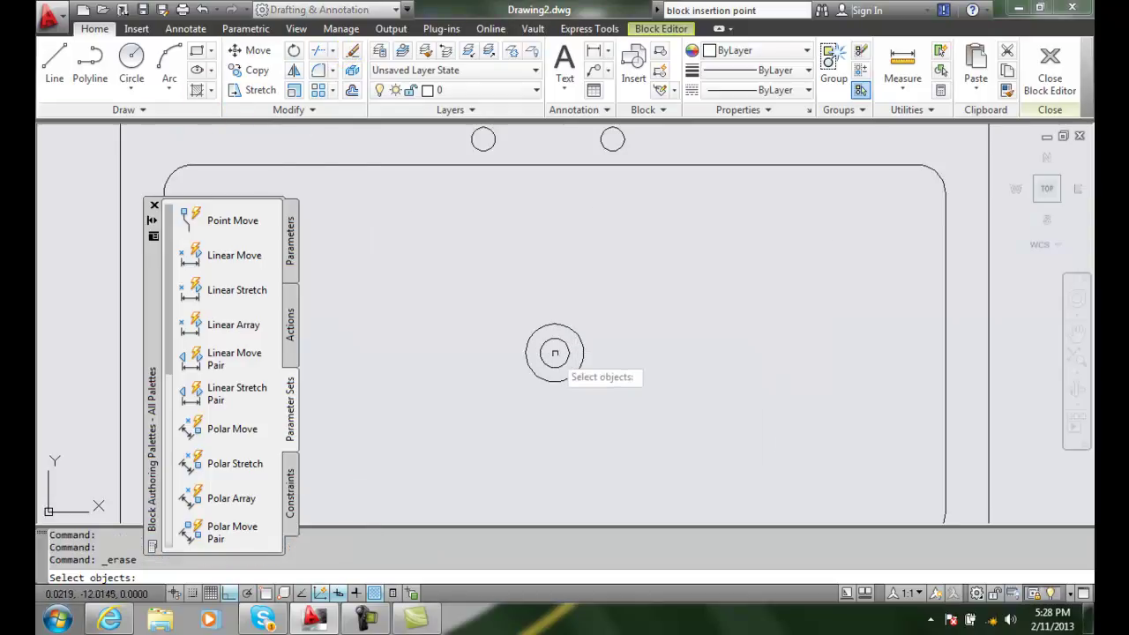
click(554, 353)
key(Return)
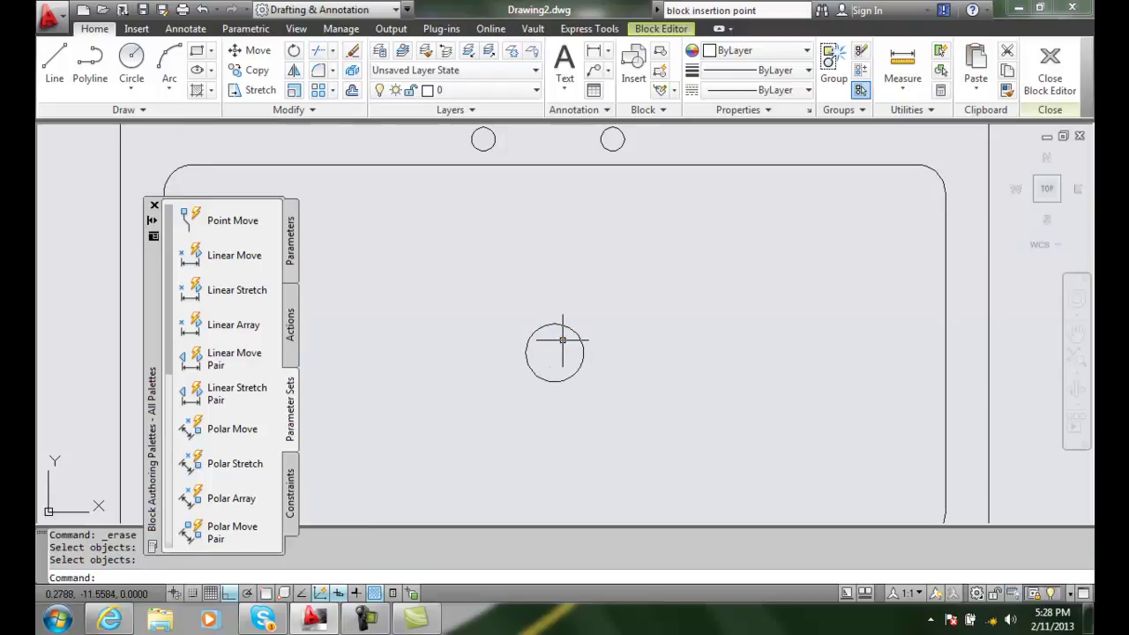
- Close the Block Editor and save the changes to Sink-single - 30 in top
scroll(554, 353, down, 2)
scroll(554, 352, down, 2)
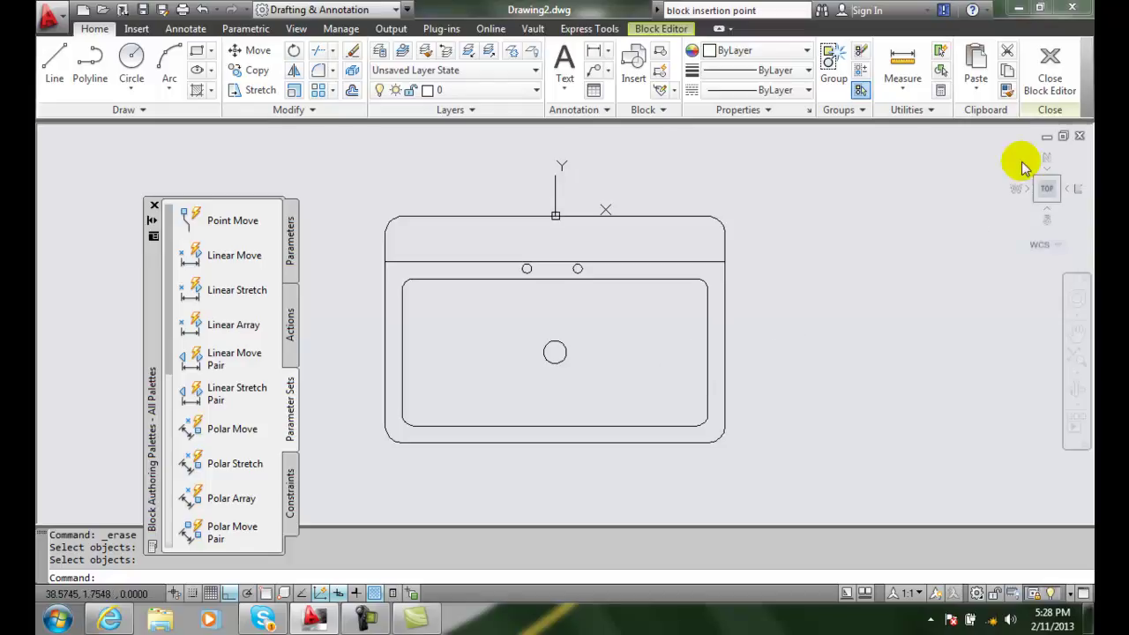
click(1054, 84)
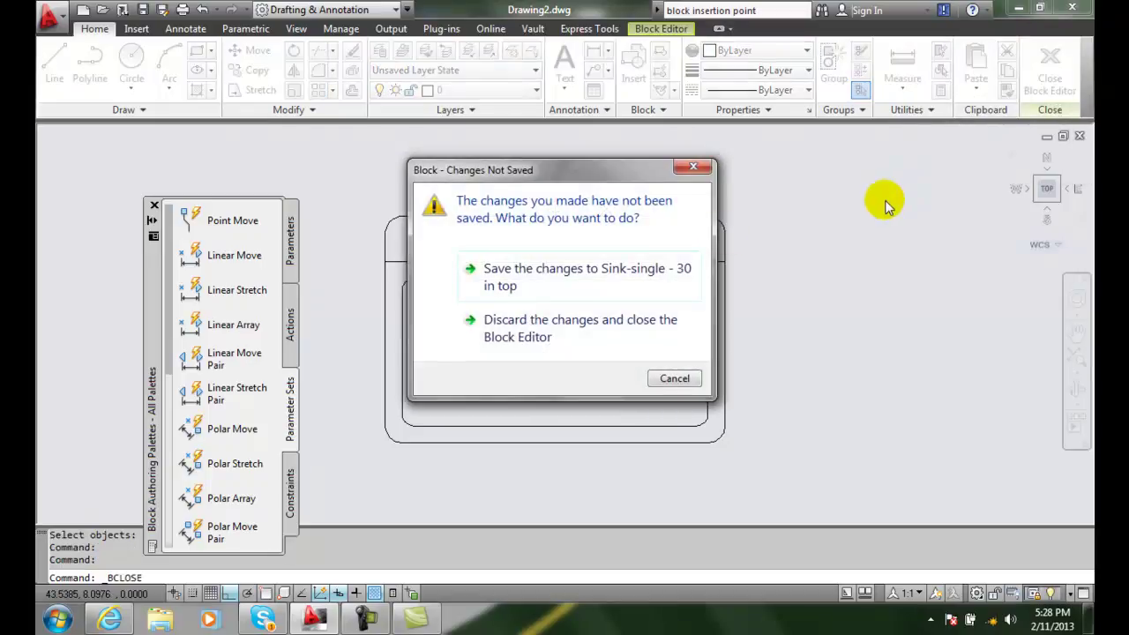
click(542, 272)
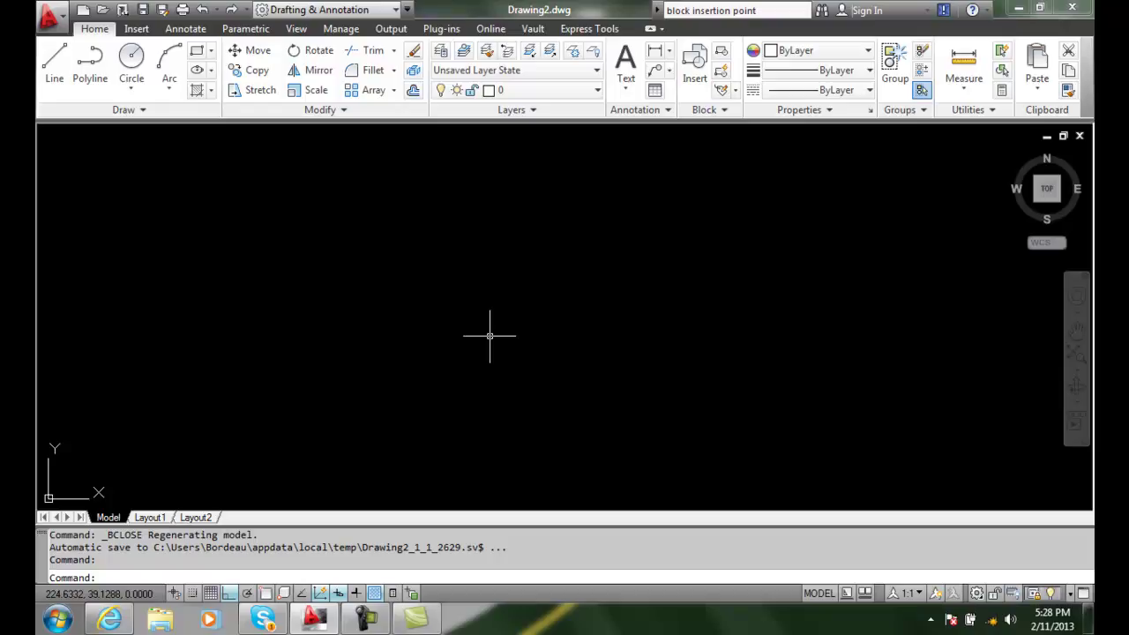
- Insert the Sink-single - 30 in top block in the middle of the drawing with scale factor 1 and rotation angle 0
click(137, 29)
click(55, 64)
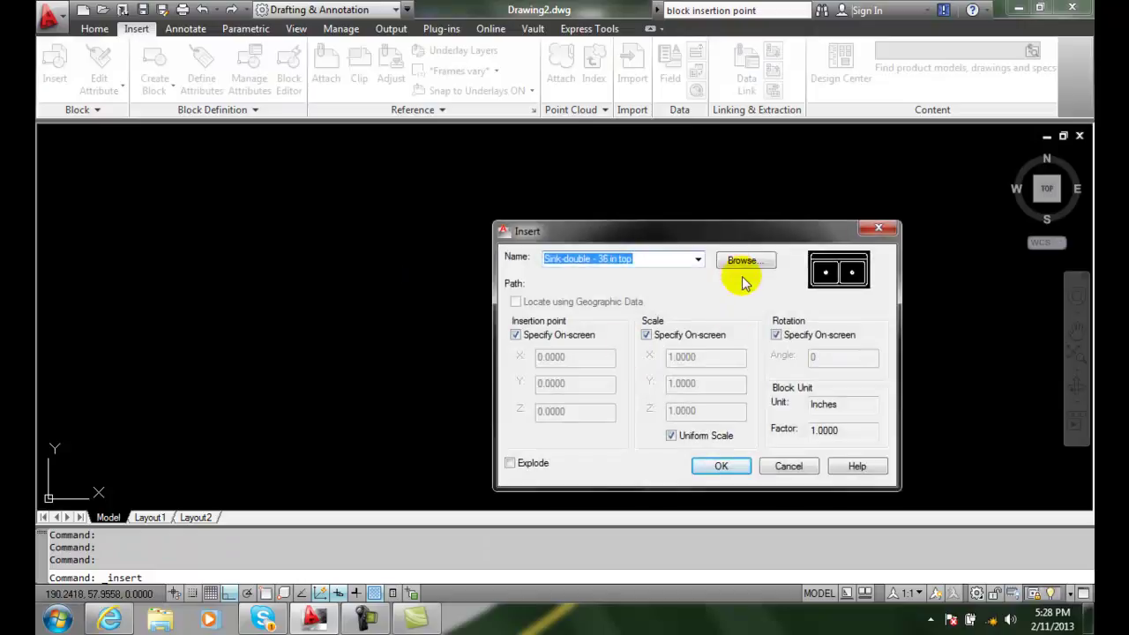
click(698, 259)
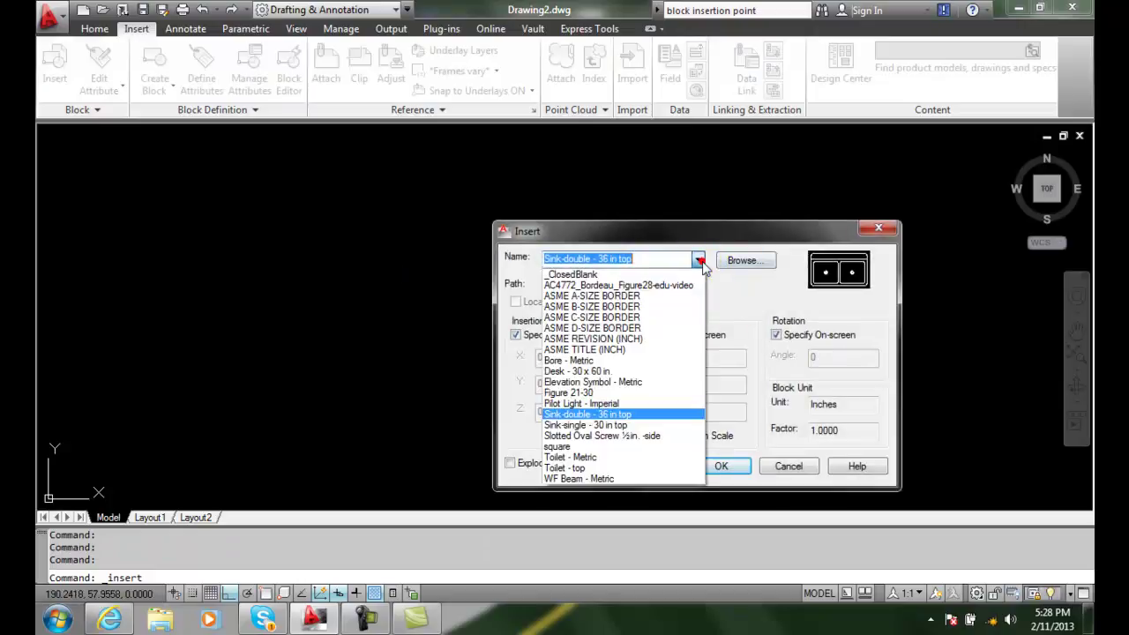
click(586, 425)
click(721, 466)
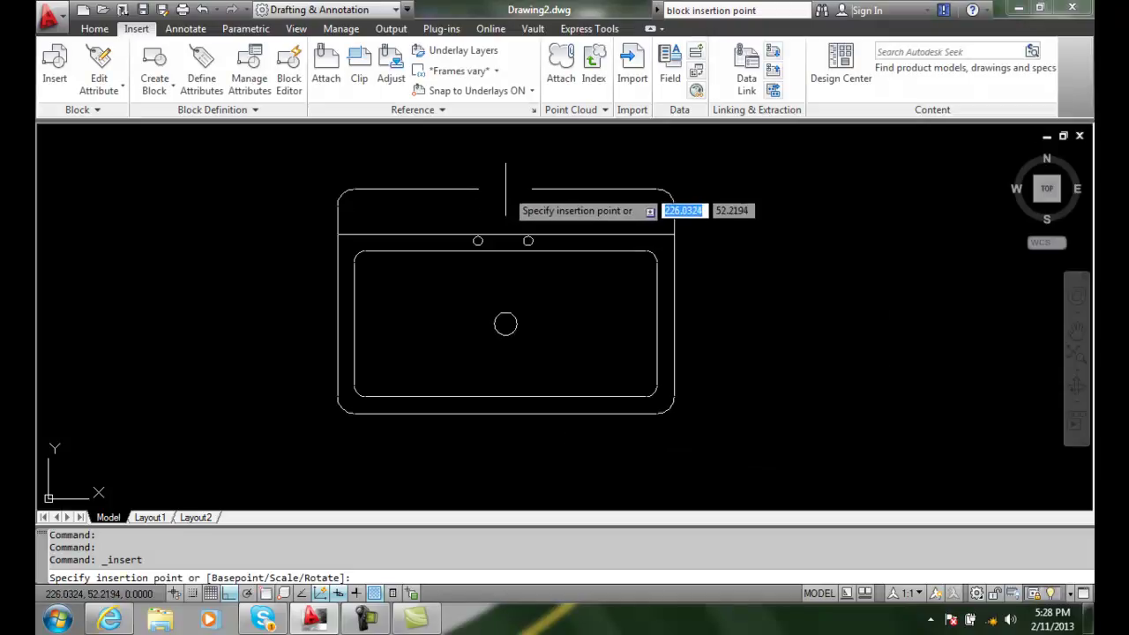
click(506, 188)
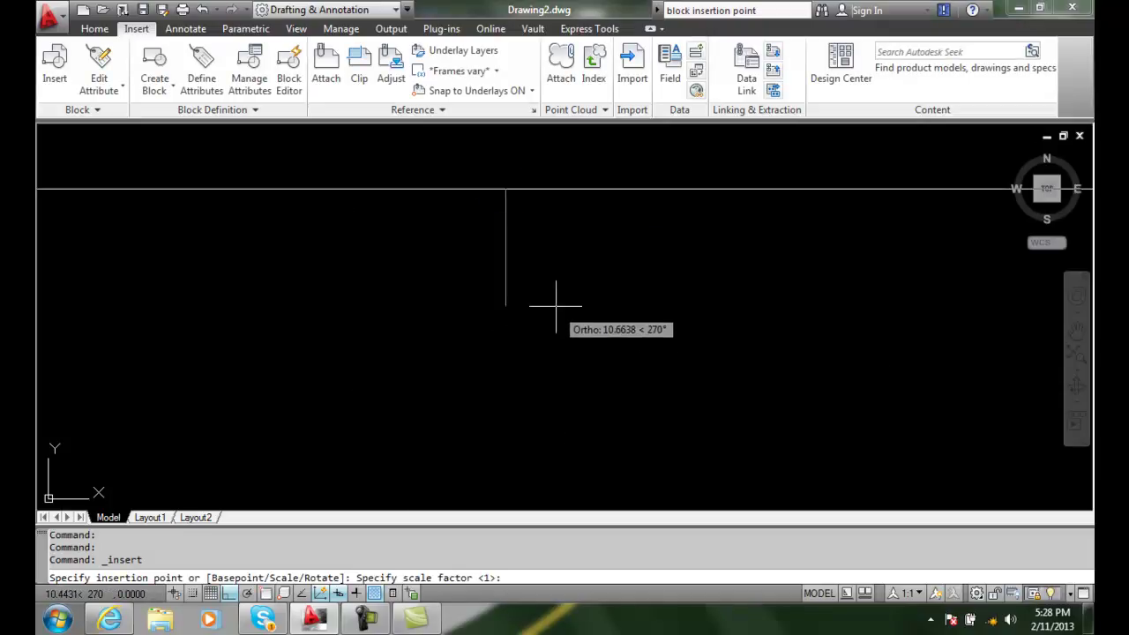
key(Return)
key(Return)
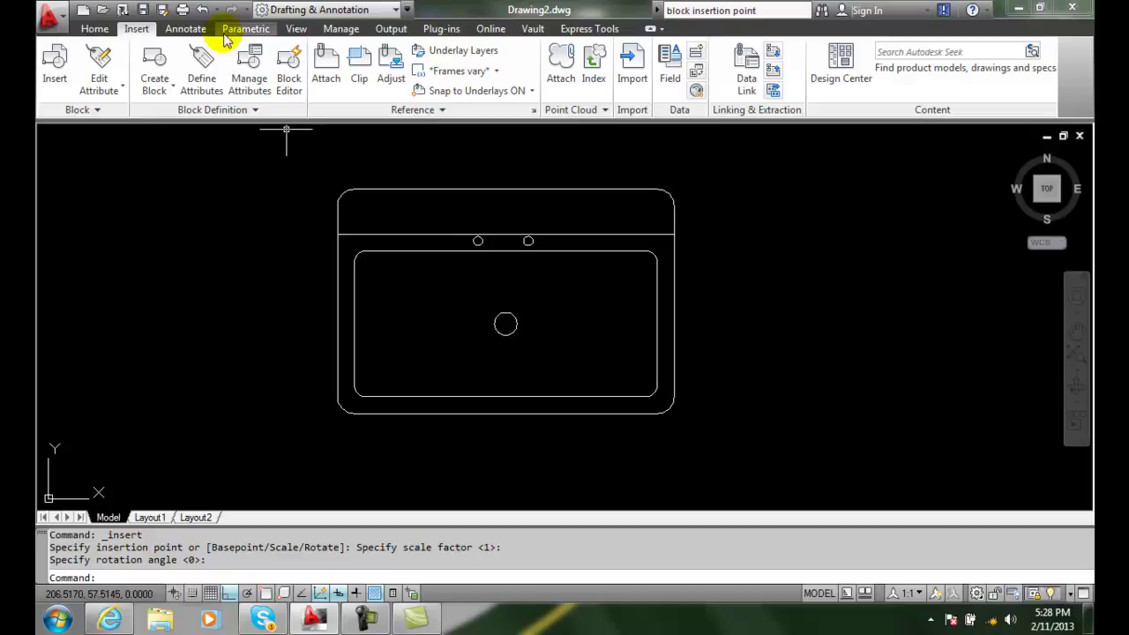
- Start a new block definition named "elec range" in the Block Editor
click(288, 71)
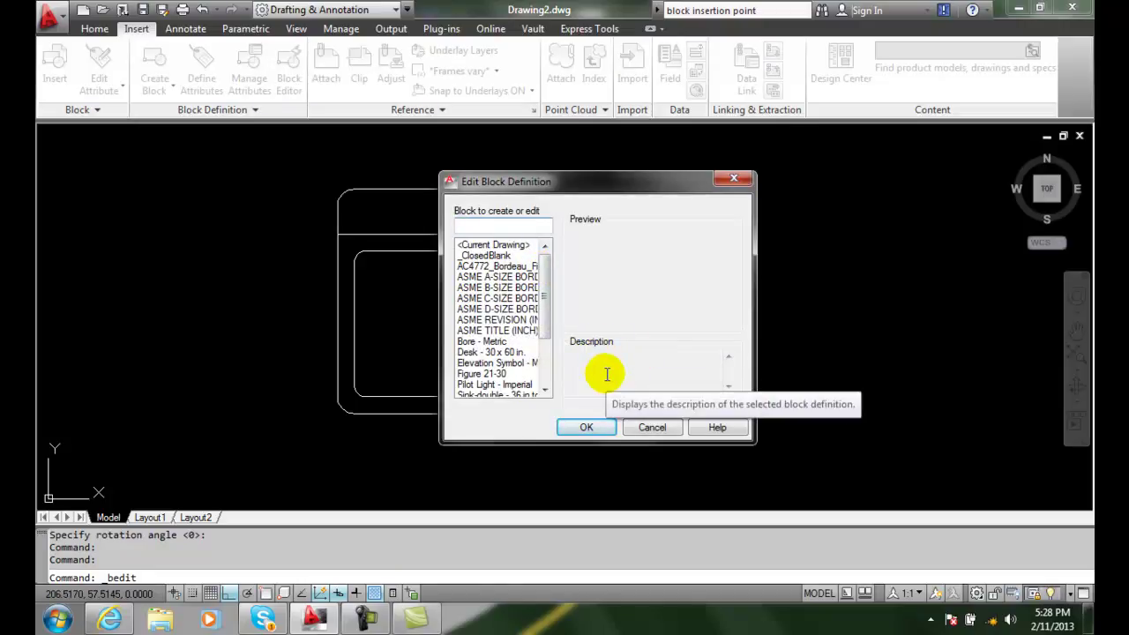
text(elec range)
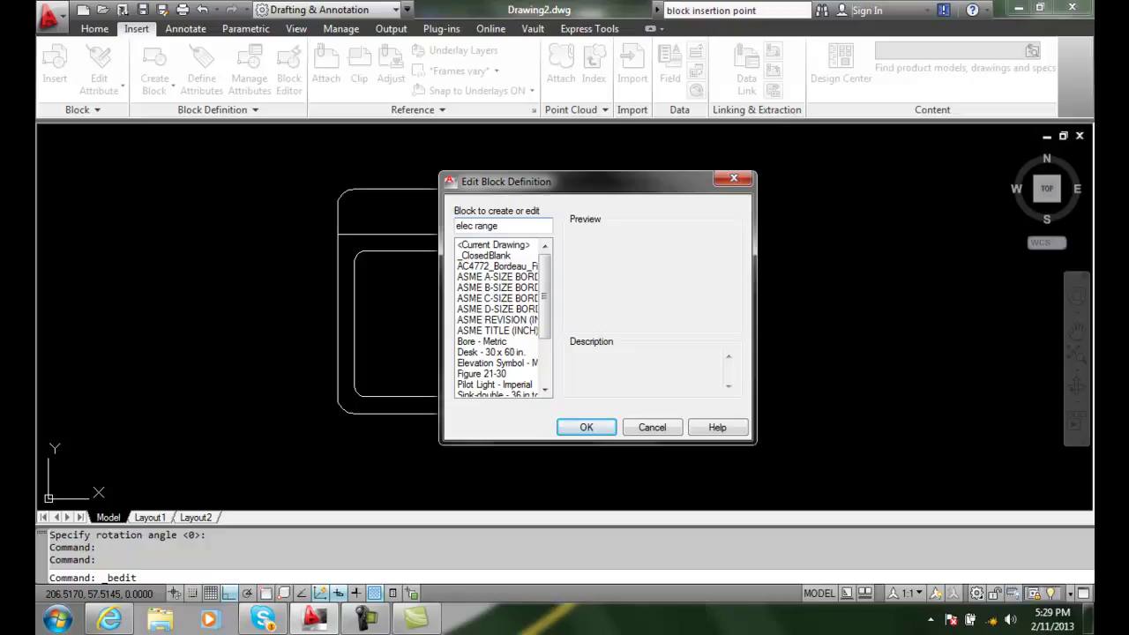
key(Return)
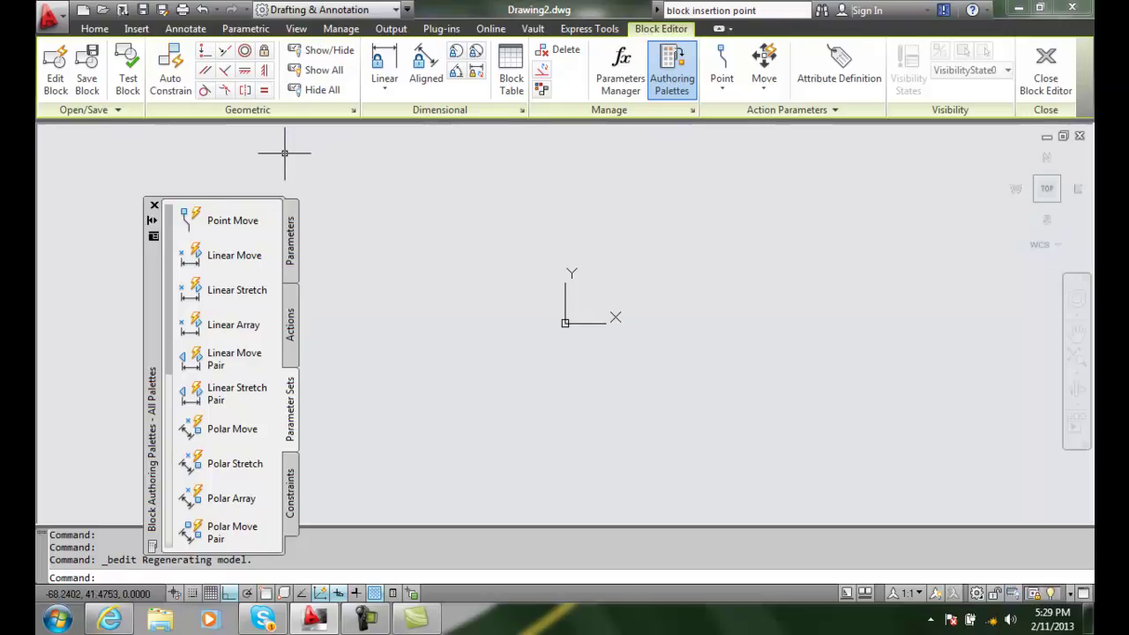
- Draw a wide rectangle around the origin as the outline of the range
click(94, 28)
click(196, 50)
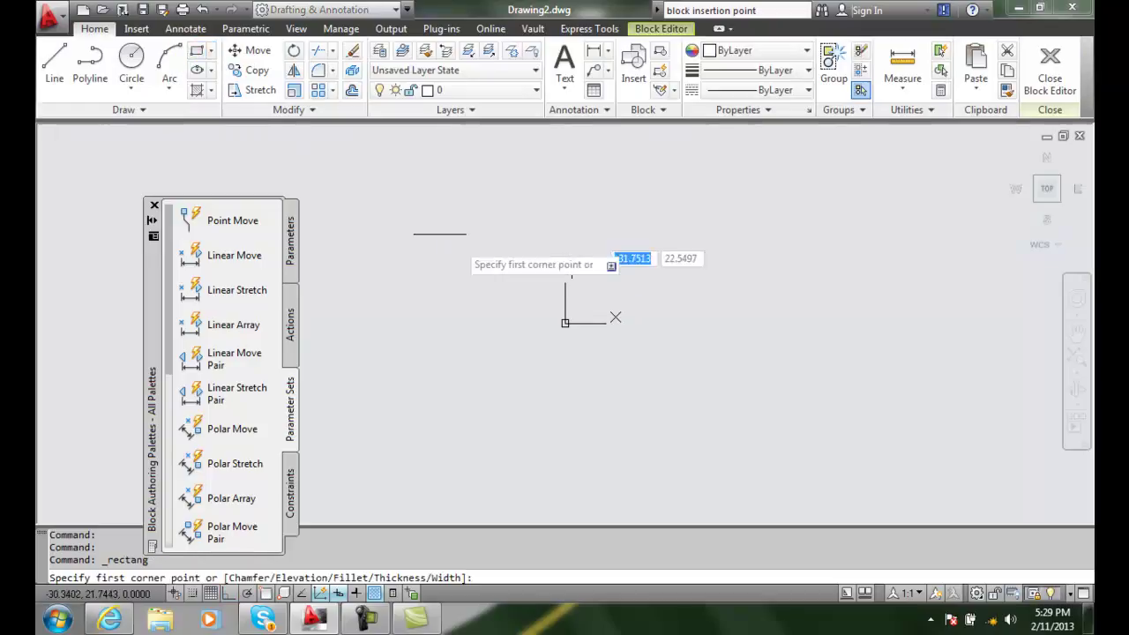
click(429, 231)
click(732, 444)
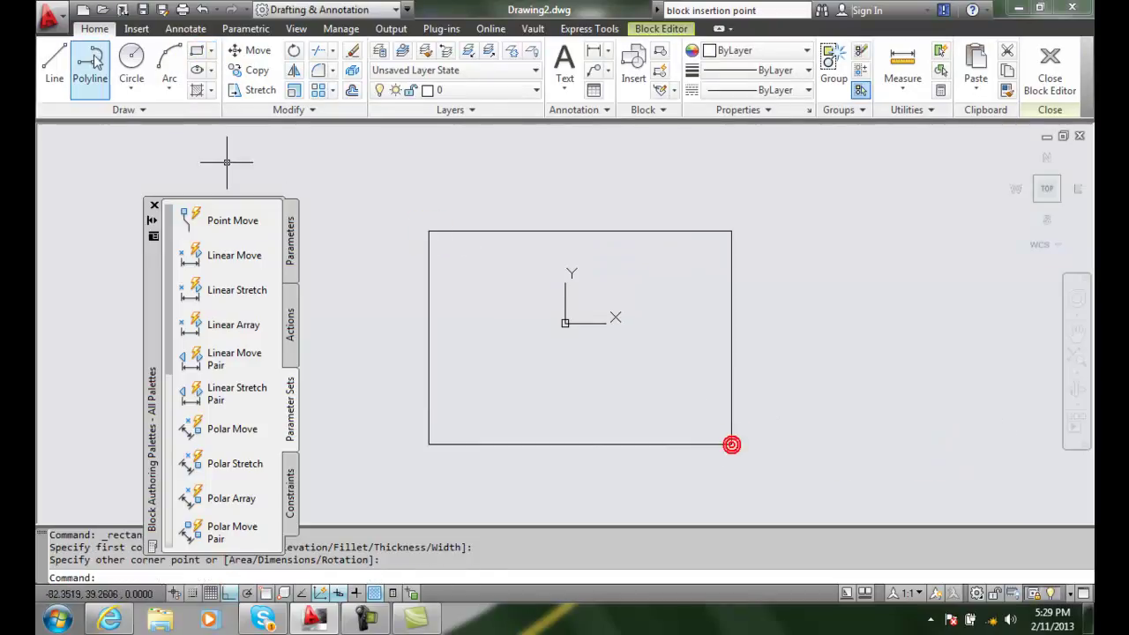
- Draw the two upper burner circles inside the range outline, a smaller one at left and one of about 9.7 radius at right
click(130, 62)
click(503, 288)
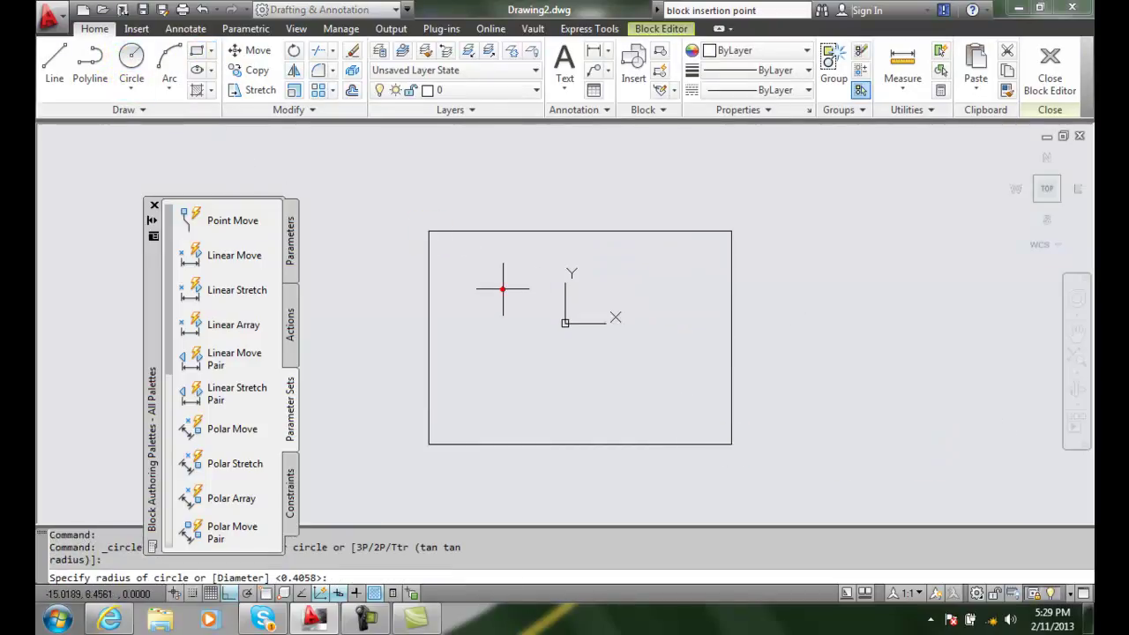
click(491, 315)
key(Return)
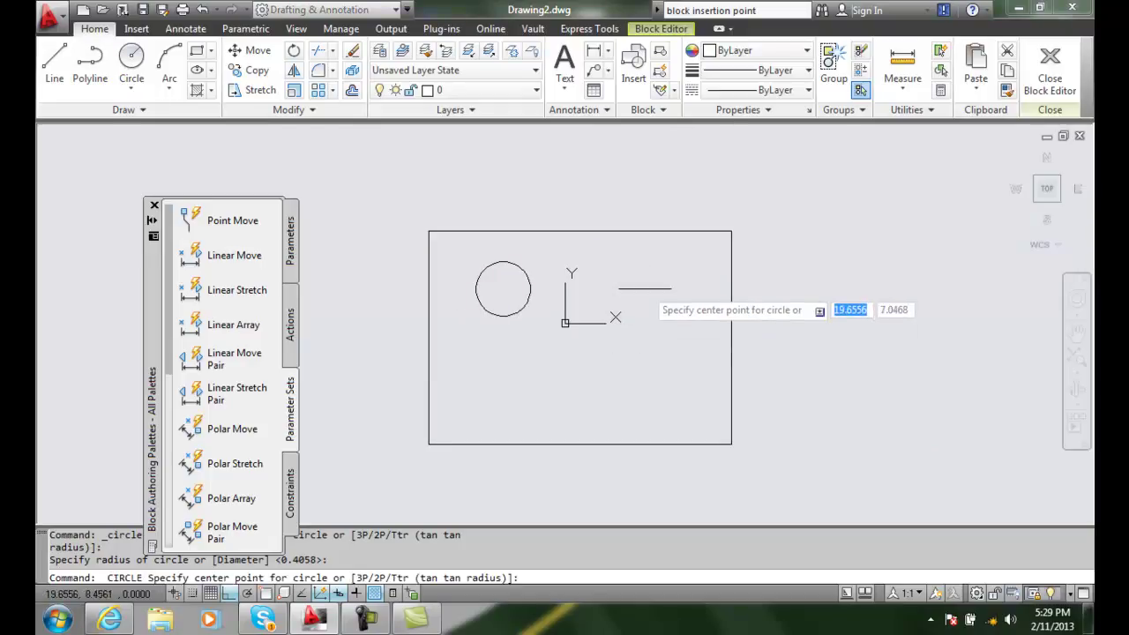
click(645, 281)
click(645, 320)
- Draw the two lower burner circles inside the outline, about 8.3 radius at right and about 11 radius at left
key(Return)
click(644, 372)
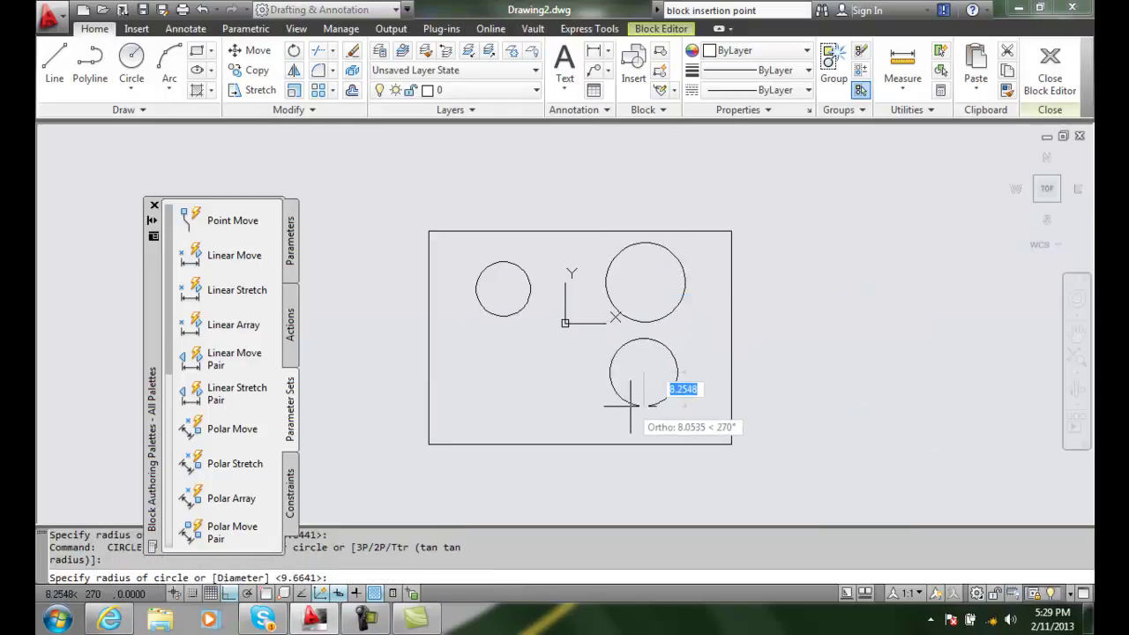
click(633, 403)
key(Return)
click(511, 366)
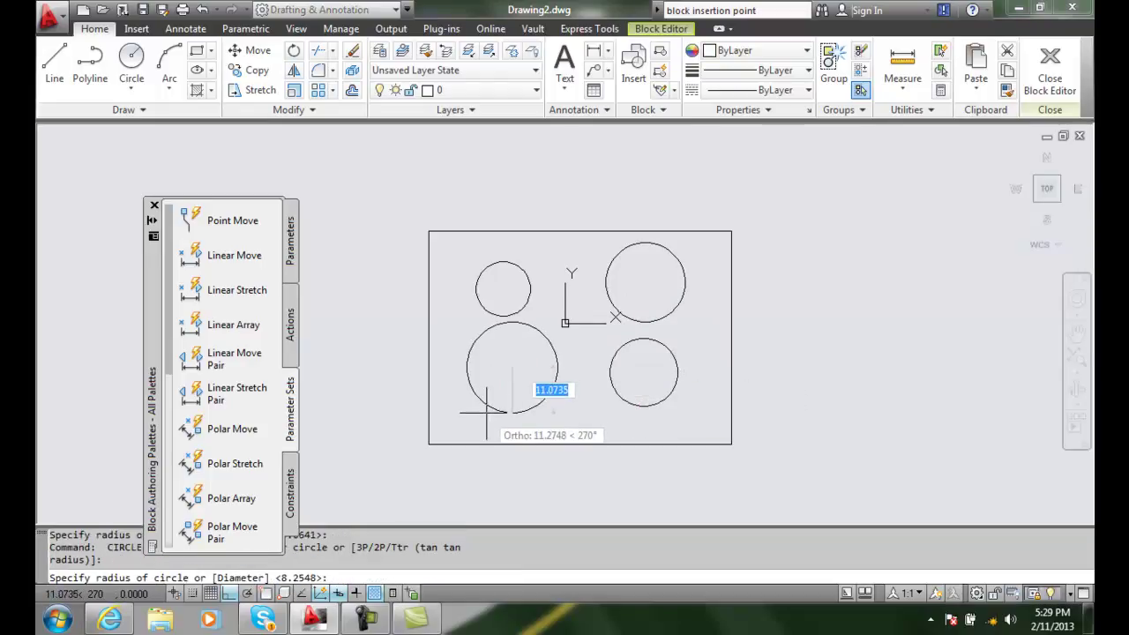
click(486, 413)
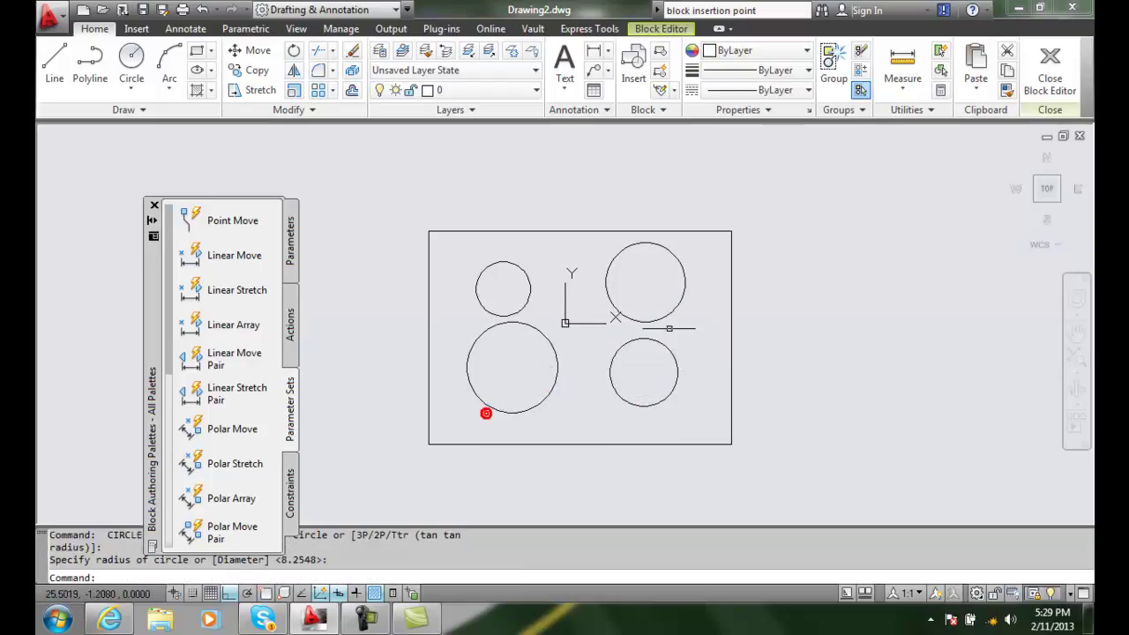
- Close the Block Editor and save the changes to elec range
click(1050, 75)
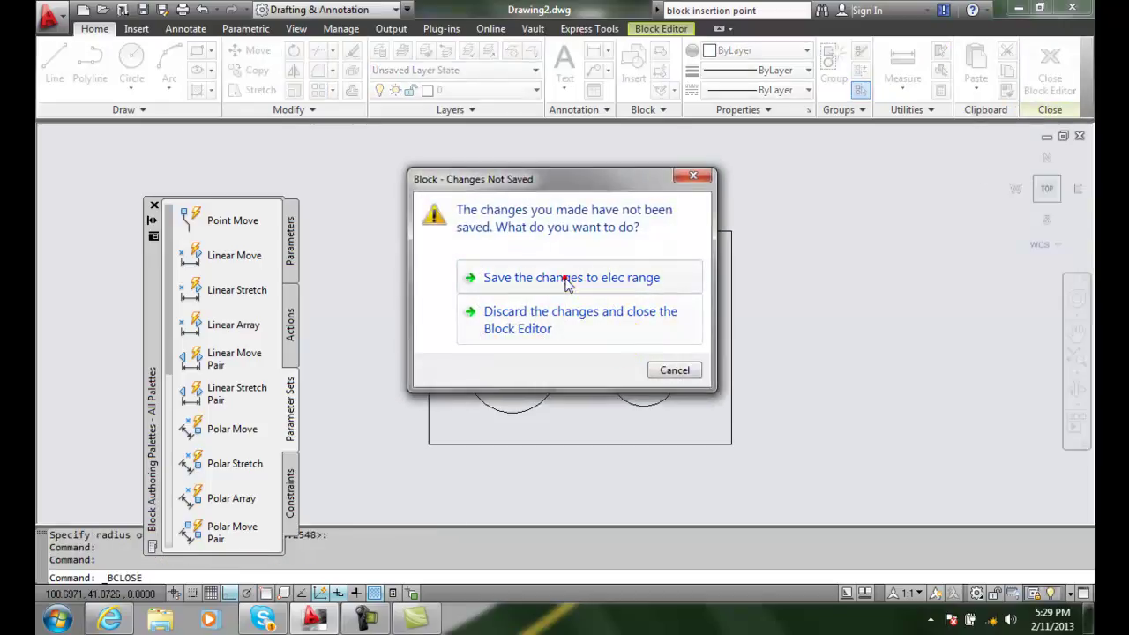
click(572, 280)
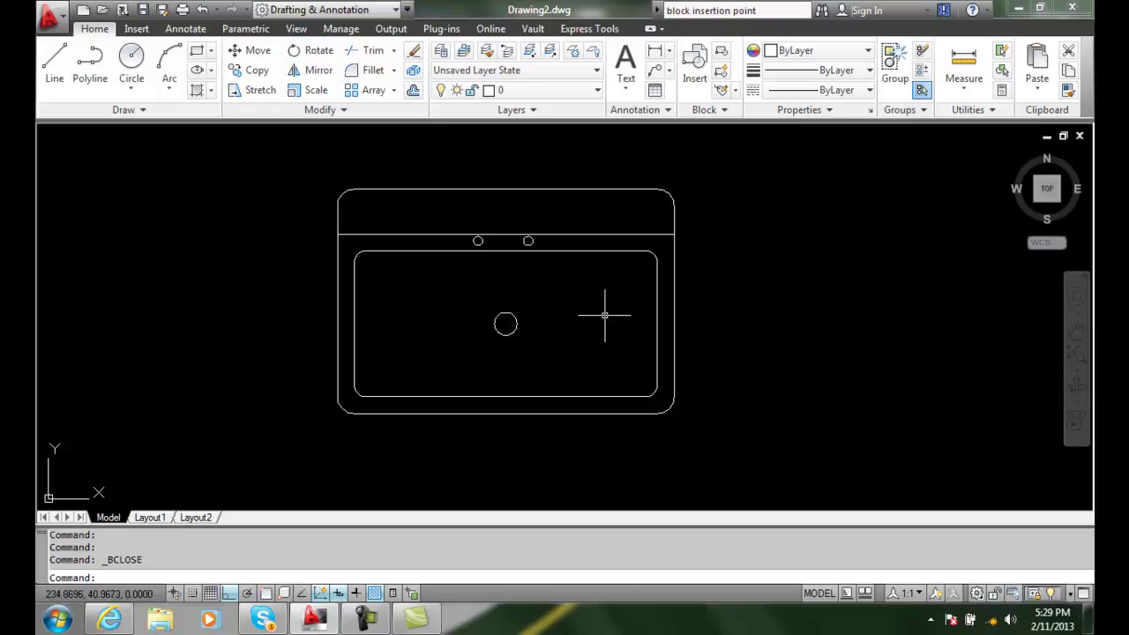
- Insert the elec range block to the right of the sink with scale factor 1 and rotation angle 0
scroll(605, 315, down, 2)
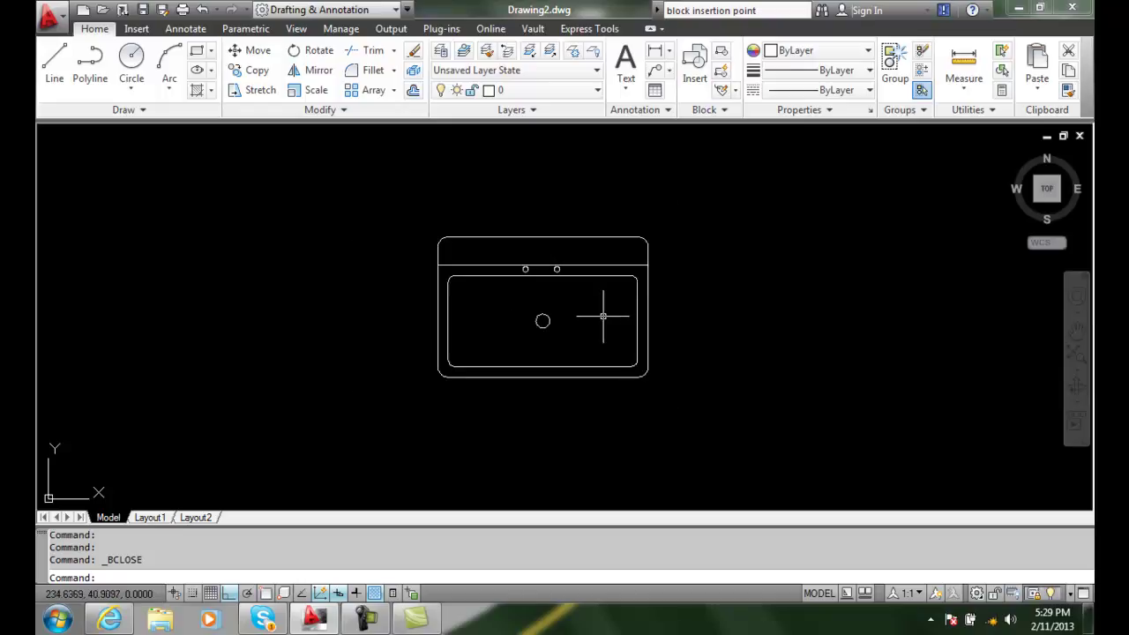
click(137, 29)
click(57, 70)
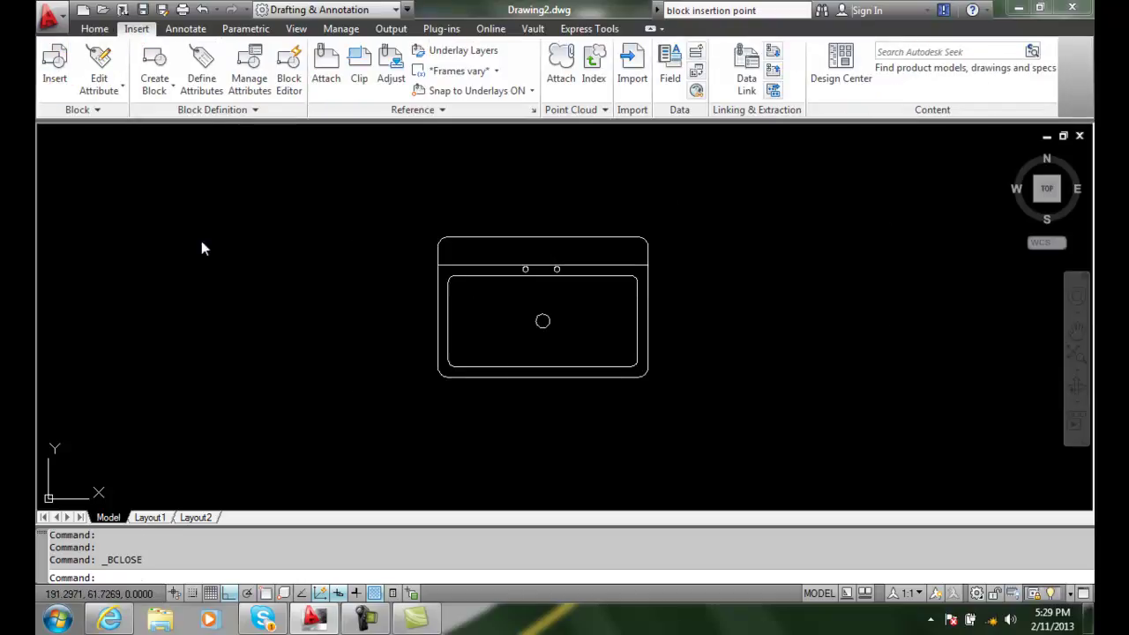
click(697, 260)
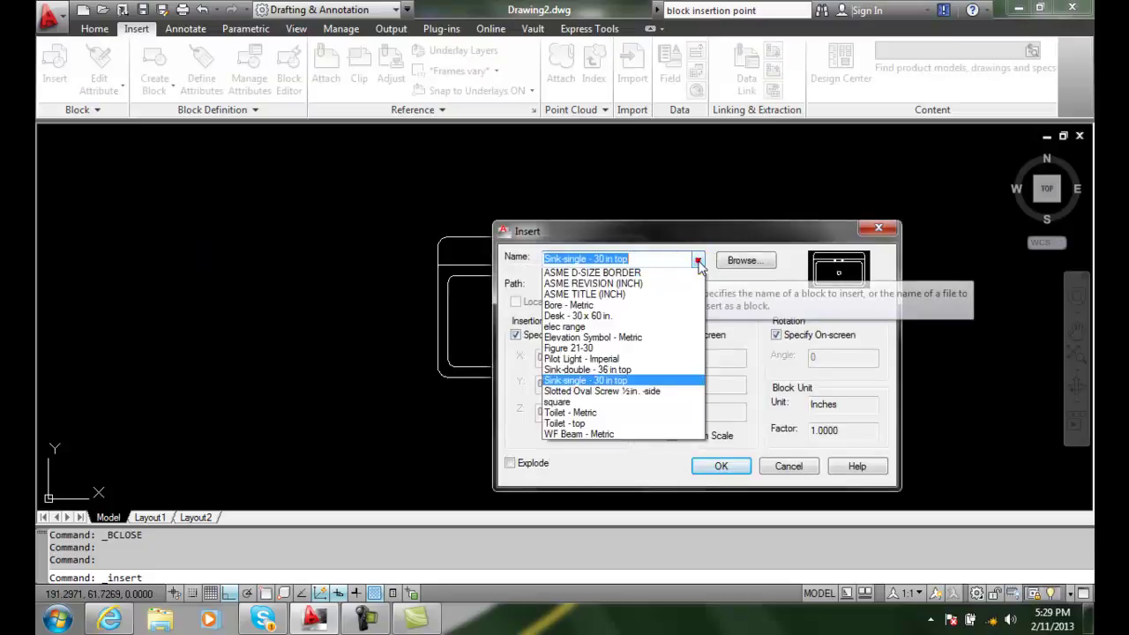
click(550, 383)
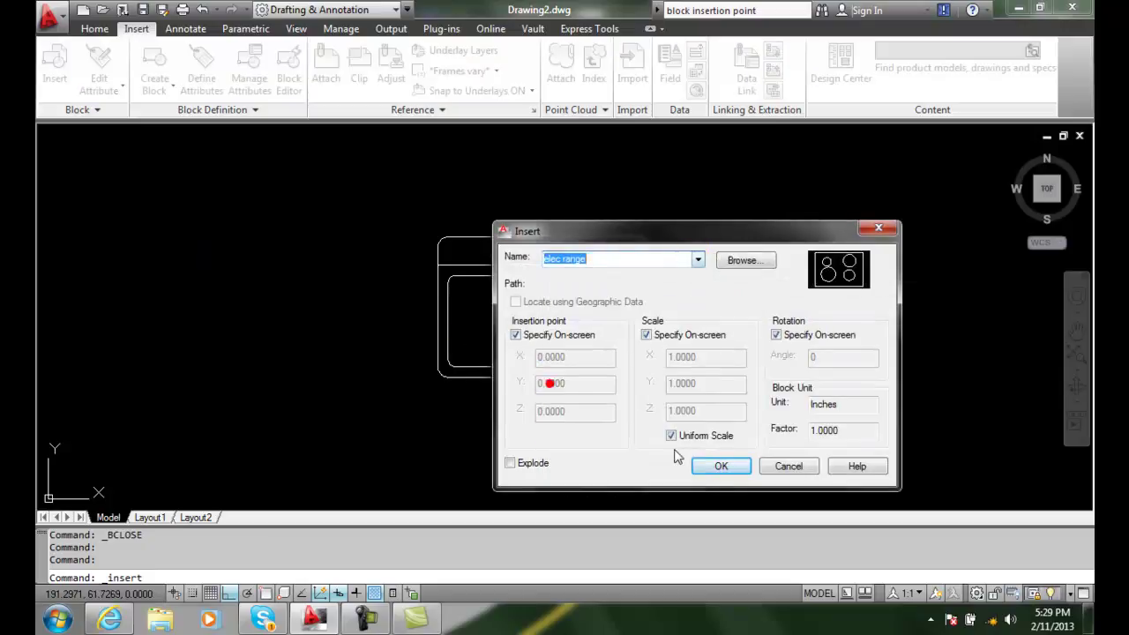
click(723, 467)
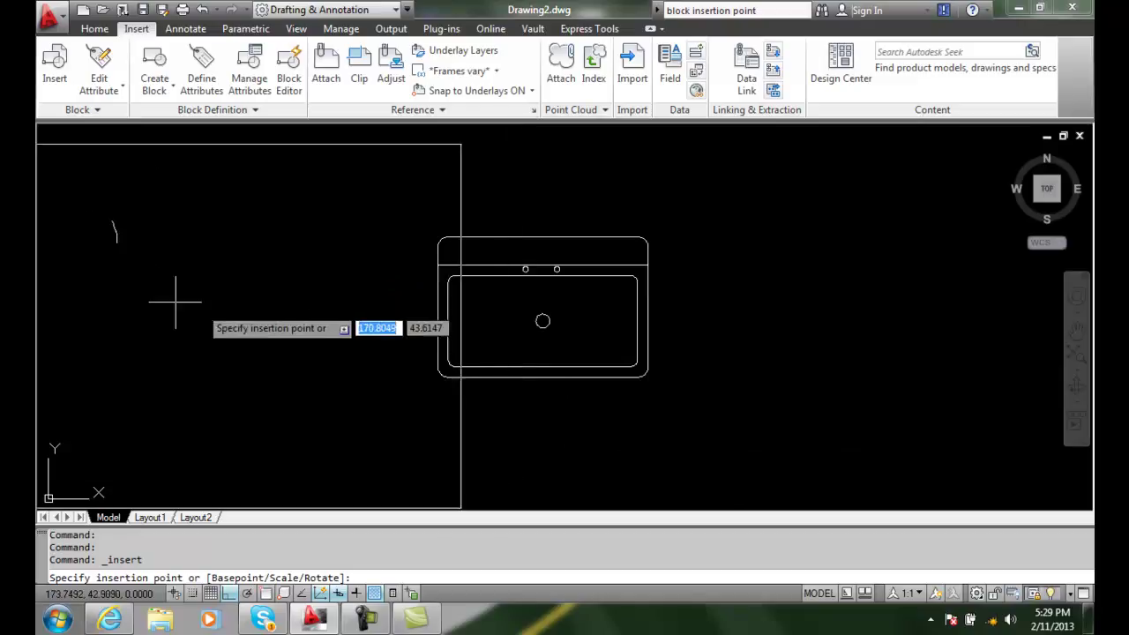
click(913, 260)
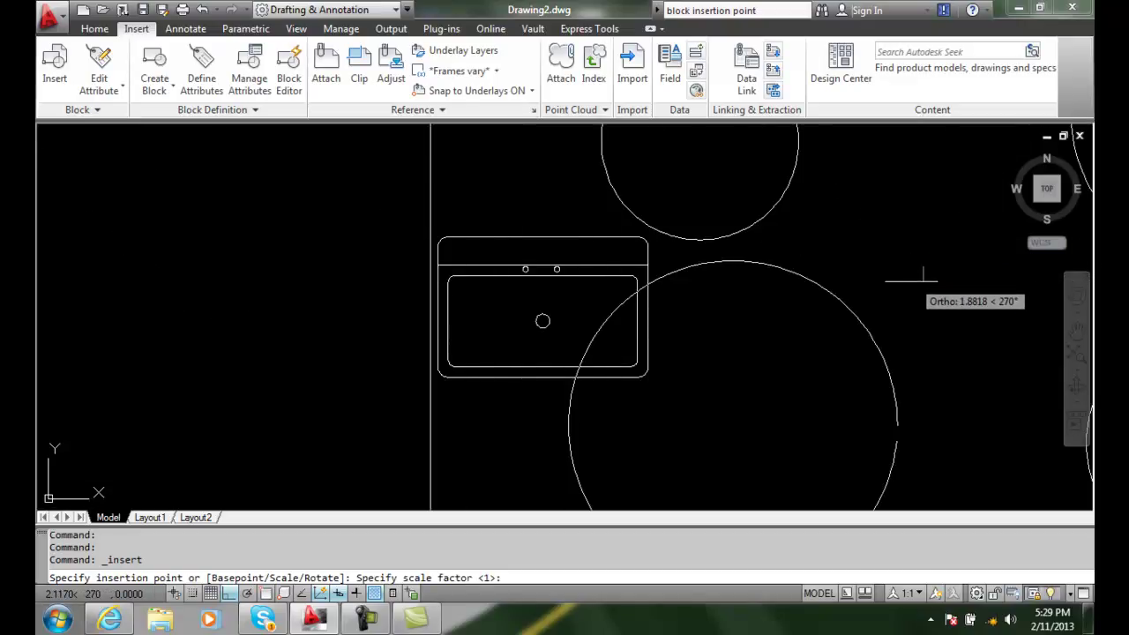
key(Return)
key(Return)
scroll(757, 307, down, 3)
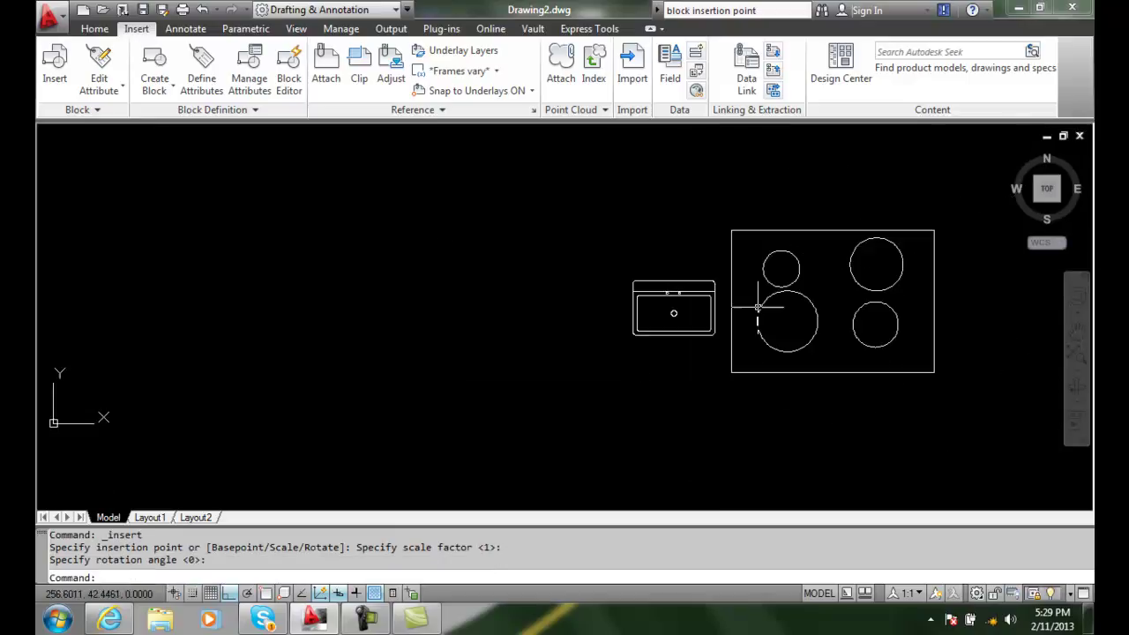